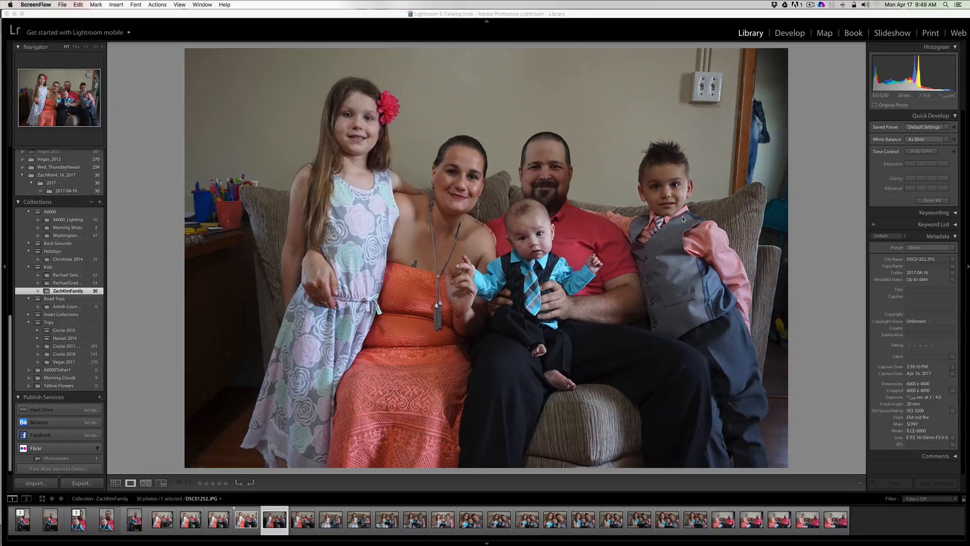
Open the selected family photo for developing and set its Exposure to +0.15
{"action": "left_click", "coordinate": [791, 34]}
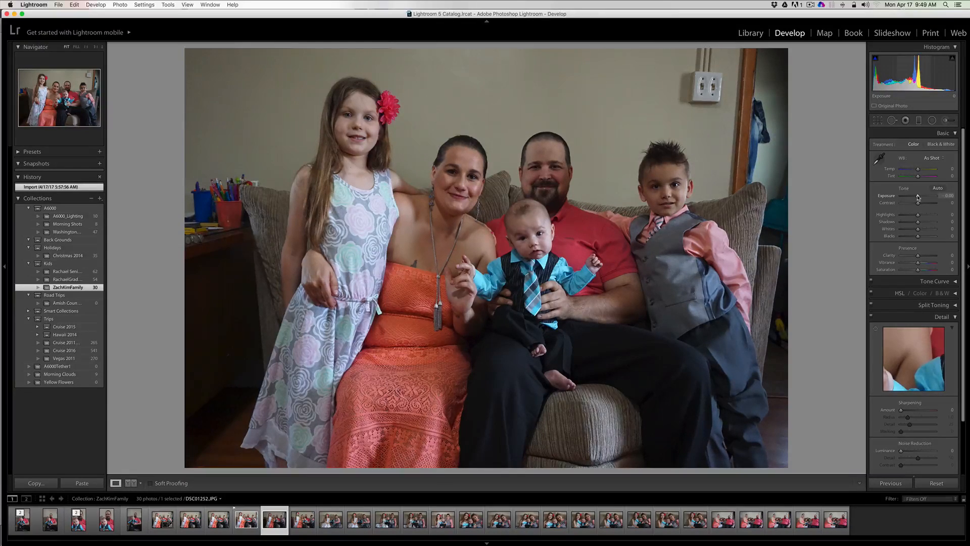
{"action": "left_click_drag", "start_coordinate": [917, 197], "coordinate": [928, 198]}
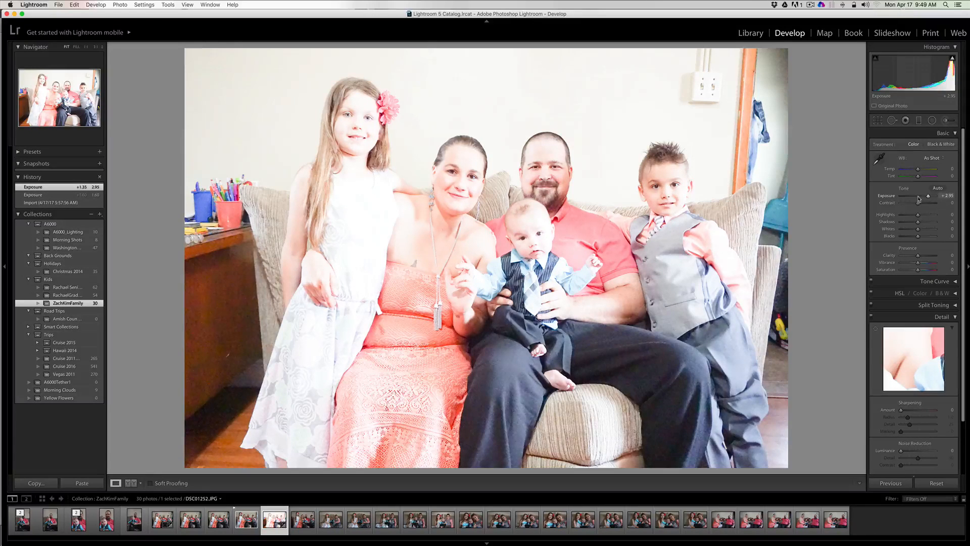
{"action": "double_click", "coordinate": [928, 197]}
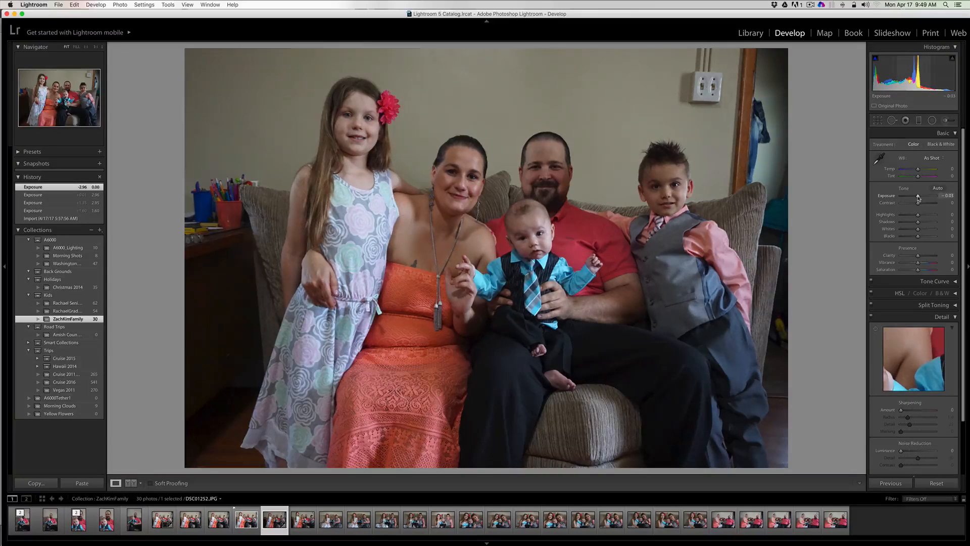
{"action": "left_click_drag", "start_coordinate": [919, 198], "coordinate": [919, 199]}
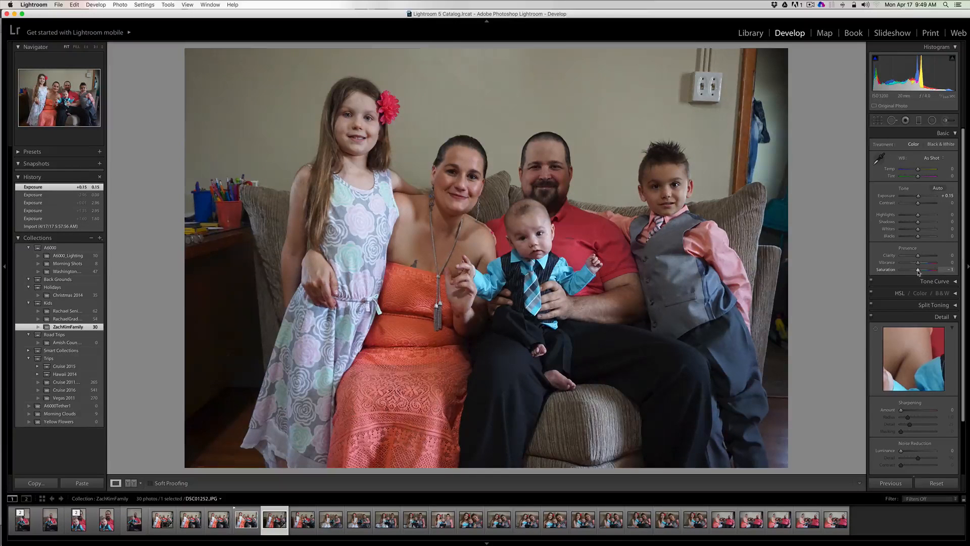
Reduce the photo's Saturation to -15 and set the white balance by sampling a neutral at the light switch plate on the wall
{"action": "mouse_move", "coordinate": [918, 272]}
{"action": "left_mouse_down"}
{"action": "mouse_move", "coordinate": [926, 272]}
{"action": "mouse_move", "coordinate": [916, 272]}
{"action": "left_mouse_up"}
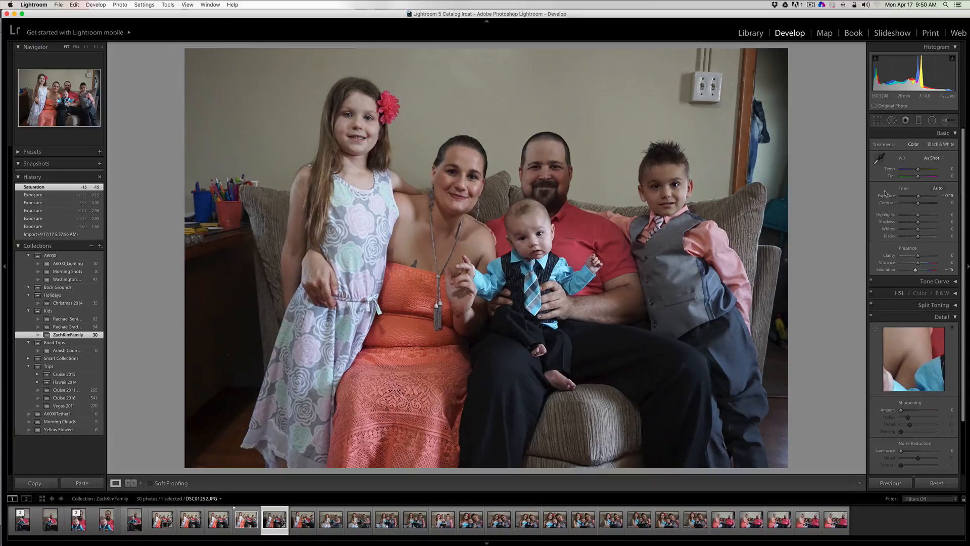
{"action": "left_click", "coordinate": [878, 159]}
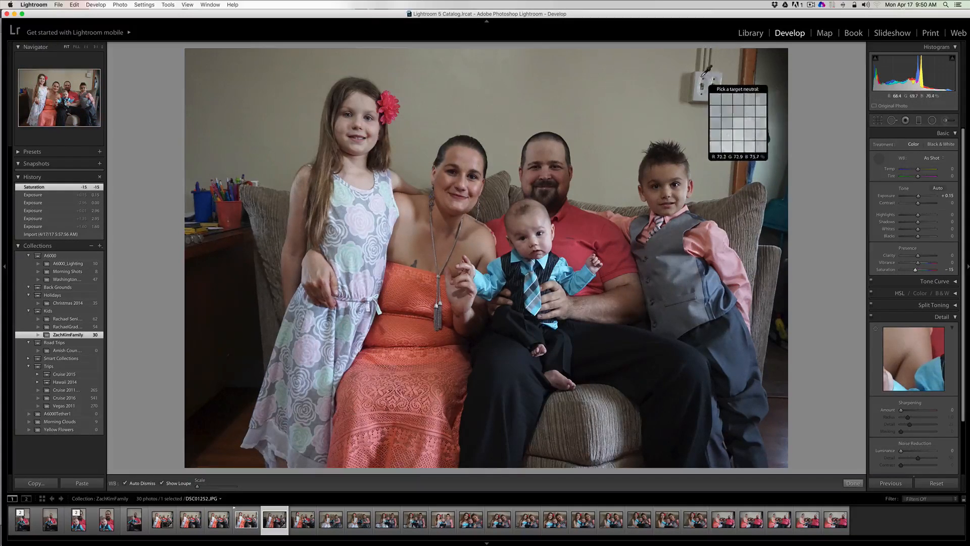
{"action": "left_click", "coordinate": [700, 75]}
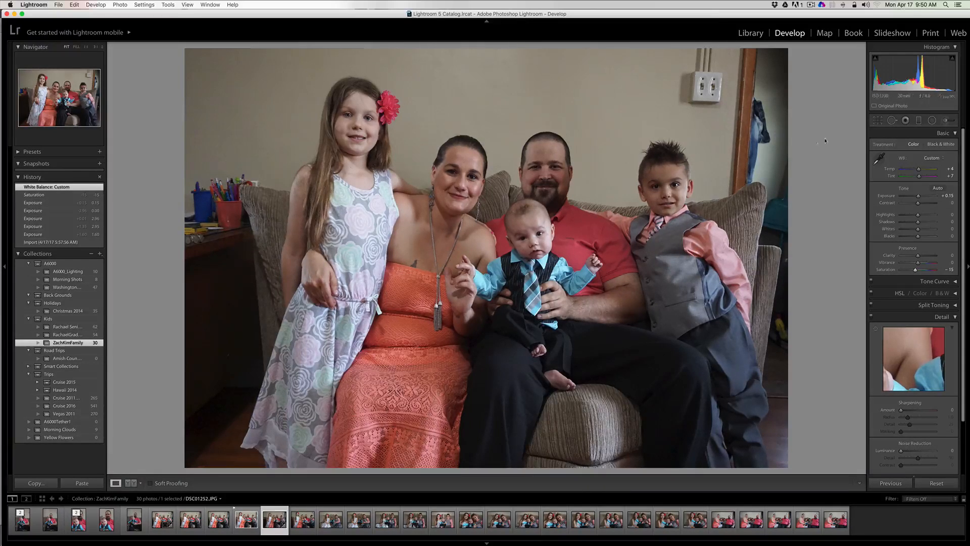
Crop the photo to cut the desk clutter beside the girl and a sliver from the edge beside the boy
{"action": "left_click", "coordinate": [877, 121]}
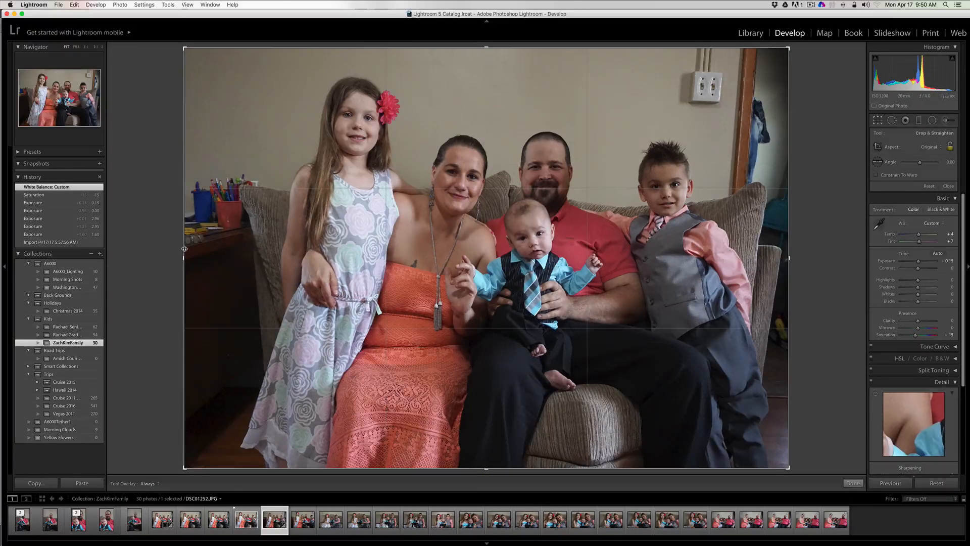
{"action": "left_click_drag", "start_coordinate": [184, 249], "coordinate": [205, 248]}
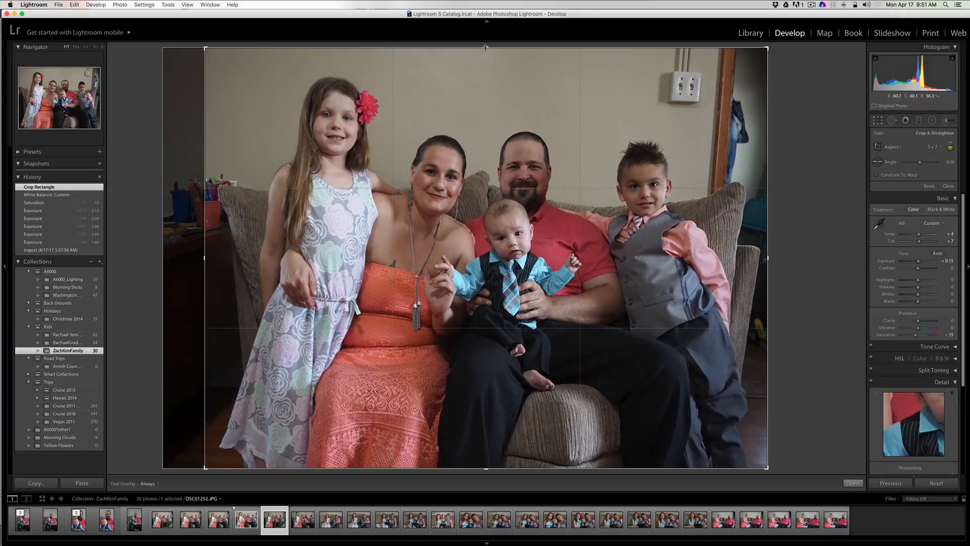
{"action": "mouse_move", "coordinate": [485, 48]}
{"action": "left_mouse_down"}
{"action": "mouse_move", "coordinate": [487, 85]}
{"action": "mouse_move", "coordinate": [486, 43]}
{"action": "left_mouse_up"}
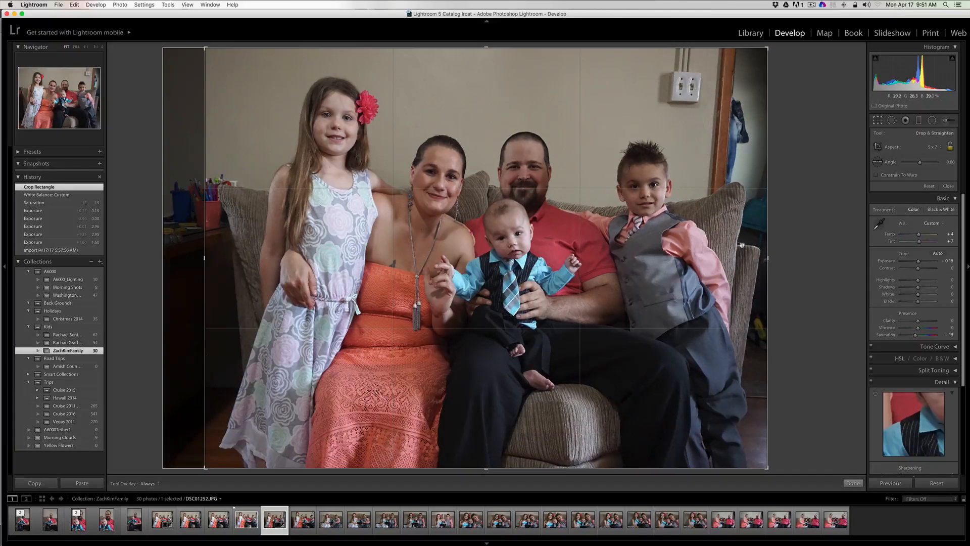
{"action": "left_click_drag", "start_coordinate": [766, 258], "coordinate": [764, 260]}
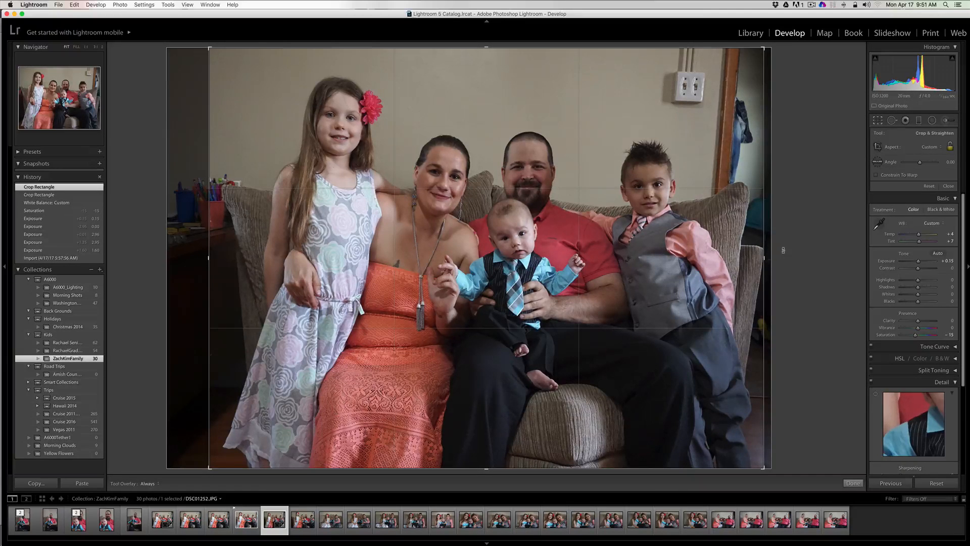
{"action": "left_click", "coordinate": [878, 121]}
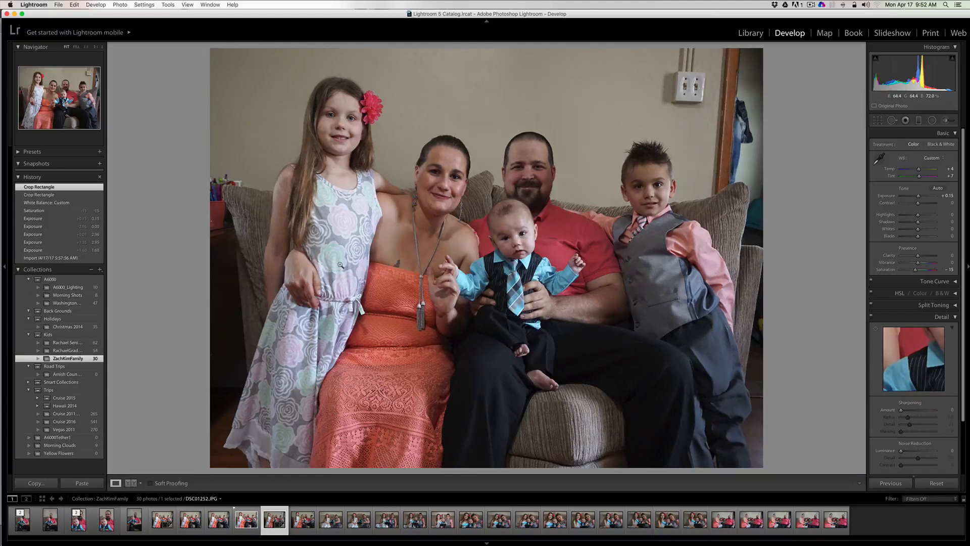
Send the photo to Adobe Photoshop Elements Editor as a copy with Lightroom adjustments
{"action": "right_click", "coordinate": [473, 115]}
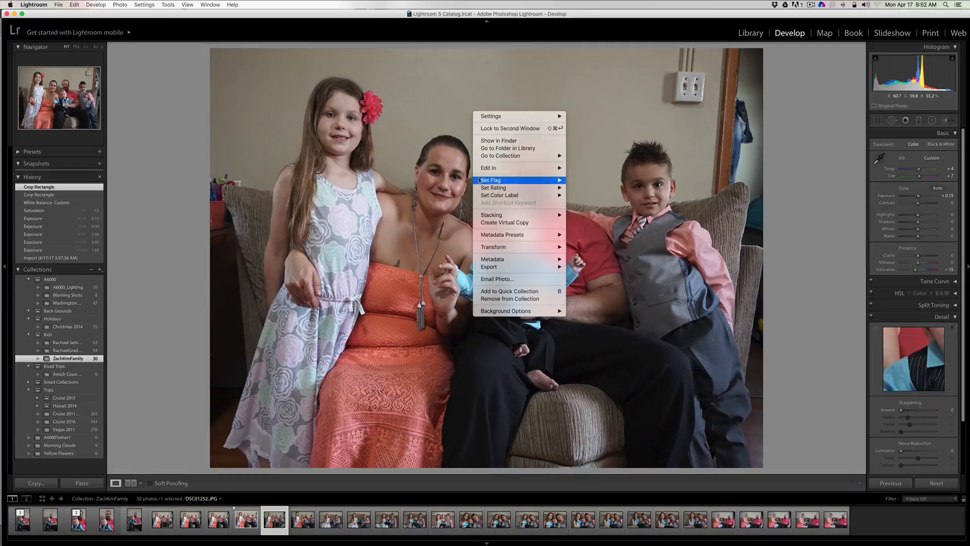
{"action": "mouse_move", "coordinate": [479, 169]}
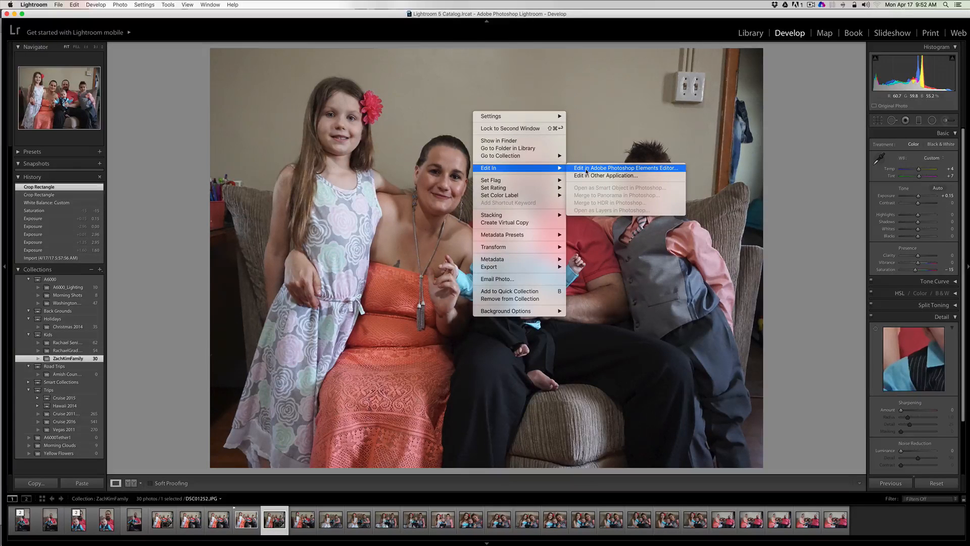
{"action": "left_click", "coordinate": [617, 168]}
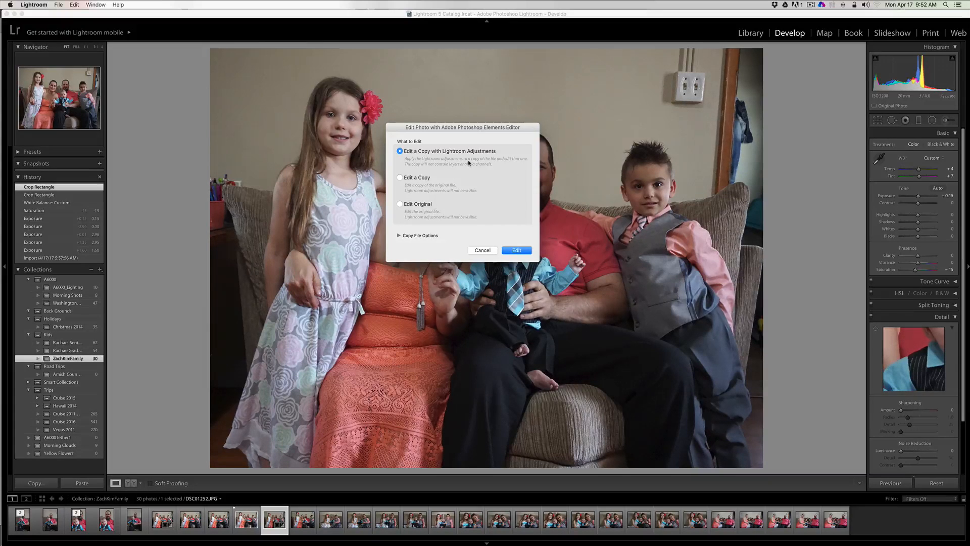
{"action": "left_click", "coordinate": [515, 251]}
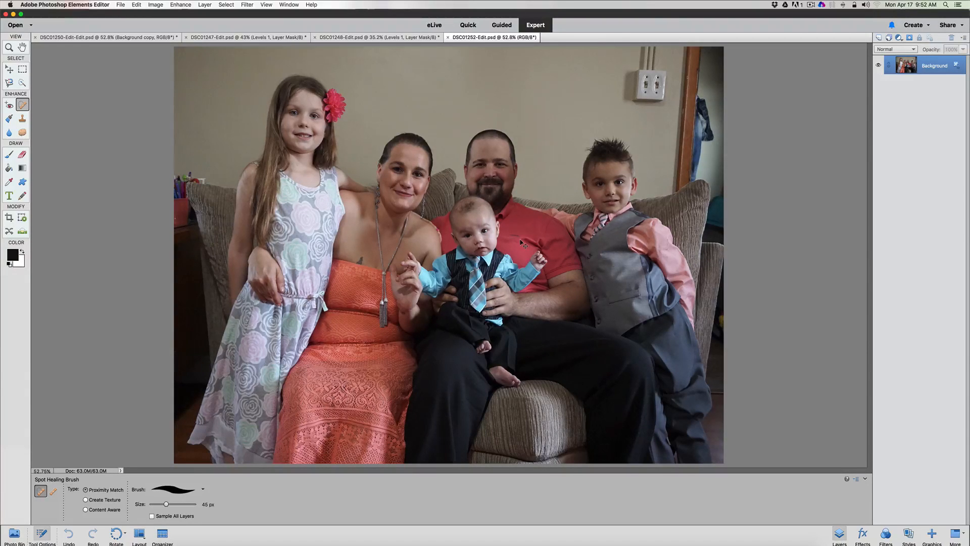
Duplicate the Background layer and retouch the girl's forehead with the Spot Healing Brush at 30 px
{"action": "key", "text": "super+j"}
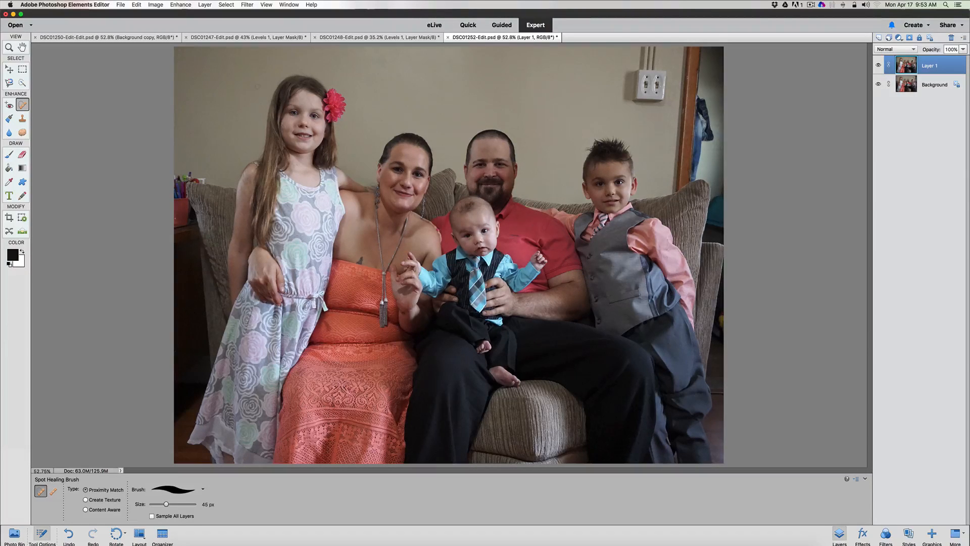
{"action": "left_click", "coordinate": [9, 48]}
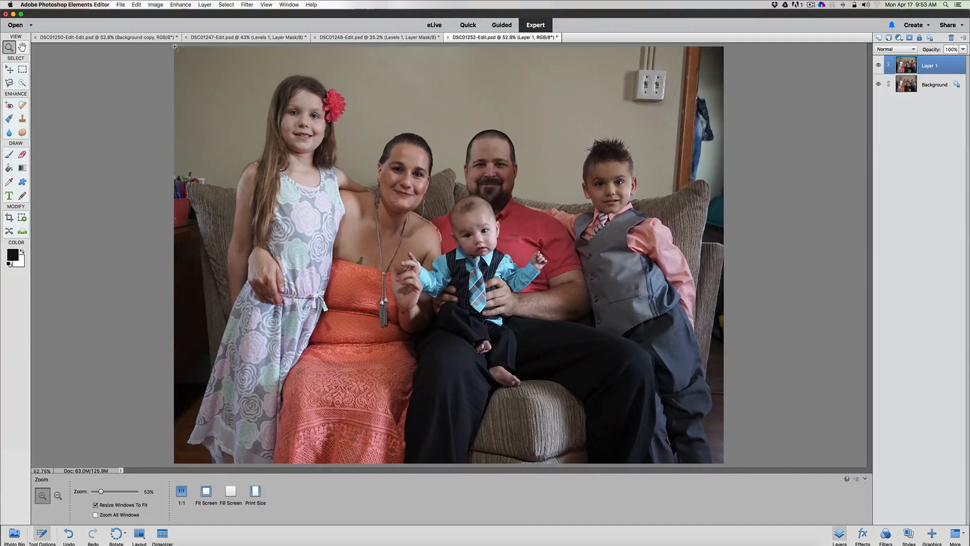
{"action": "left_click_drag", "start_coordinate": [175, 46], "coordinate": [487, 298]}
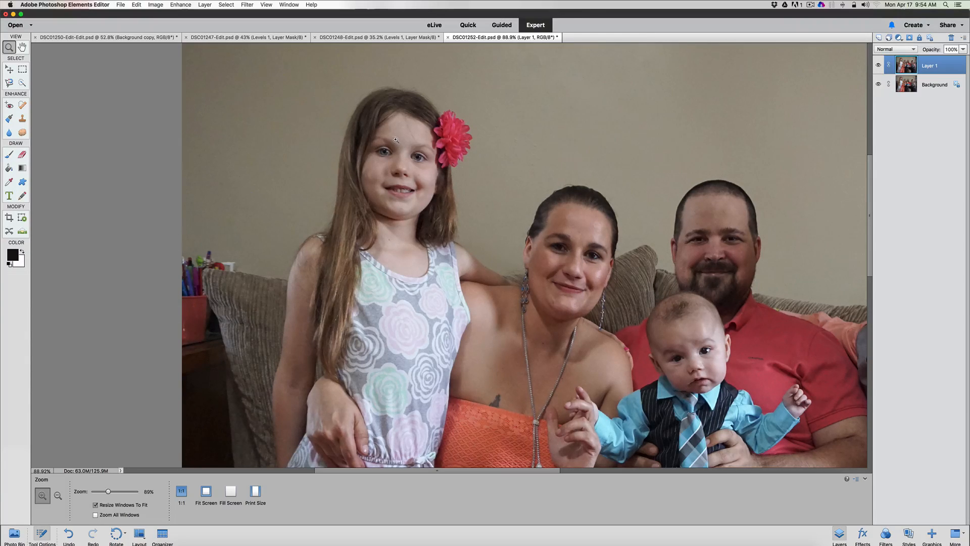
{"action": "left_click", "coordinate": [23, 105]}
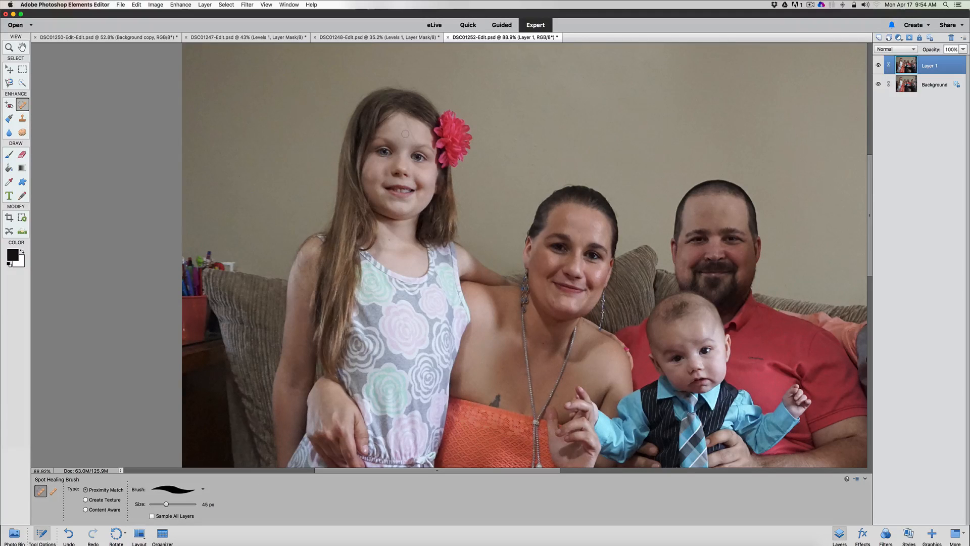
{"action": "key", "text": "bracketleft"}
{"action": "key", "text": "bracketleft"}
{"action": "key", "text": "bracketleft"}
{"action": "left_click_drag", "start_coordinate": [405, 119], "coordinate": [413, 139]}
Crop a narrow strip off the photo's left edge, keeping the full width on the right side
{"action": "key", "text": "z"}
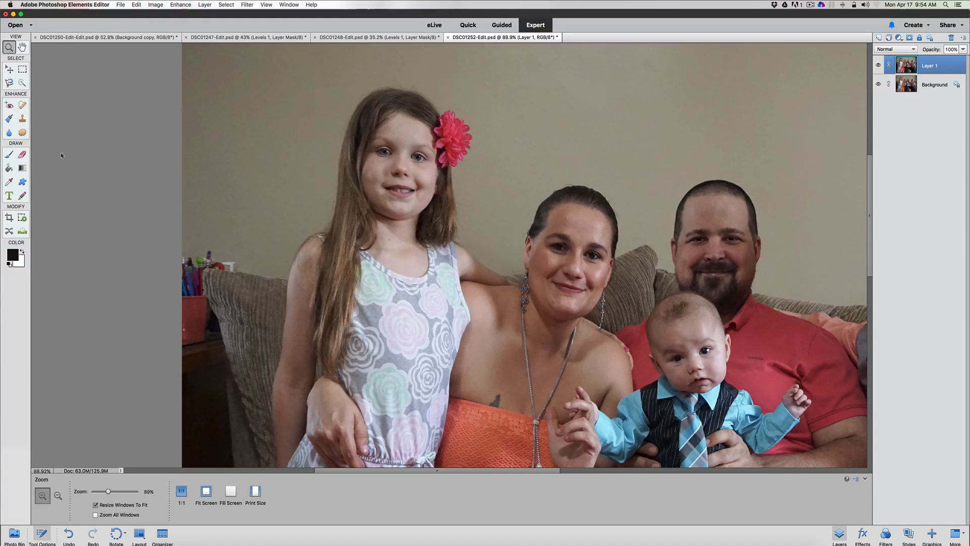
{"action": "left_click", "coordinate": [206, 491]}
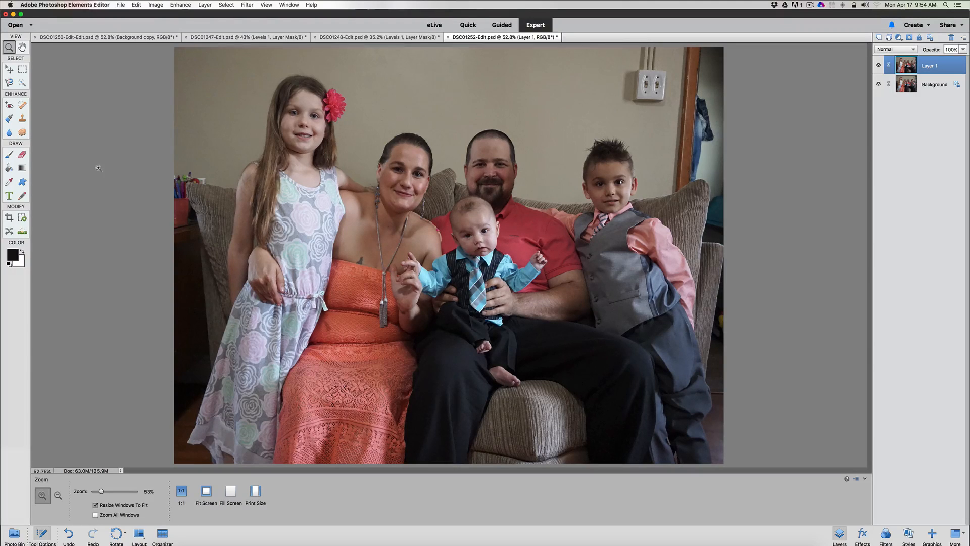
{"action": "left_click", "coordinate": [9, 217]}
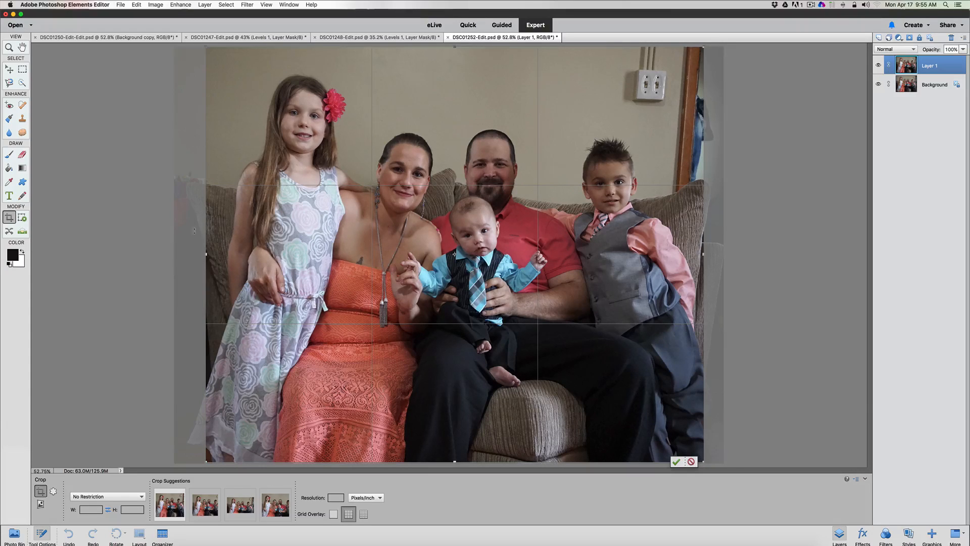
{"action": "left_click_drag", "start_coordinate": [205, 252], "coordinate": [185, 252]}
{"action": "left_click_drag", "start_coordinate": [183, 252], "coordinate": [184, 252]}
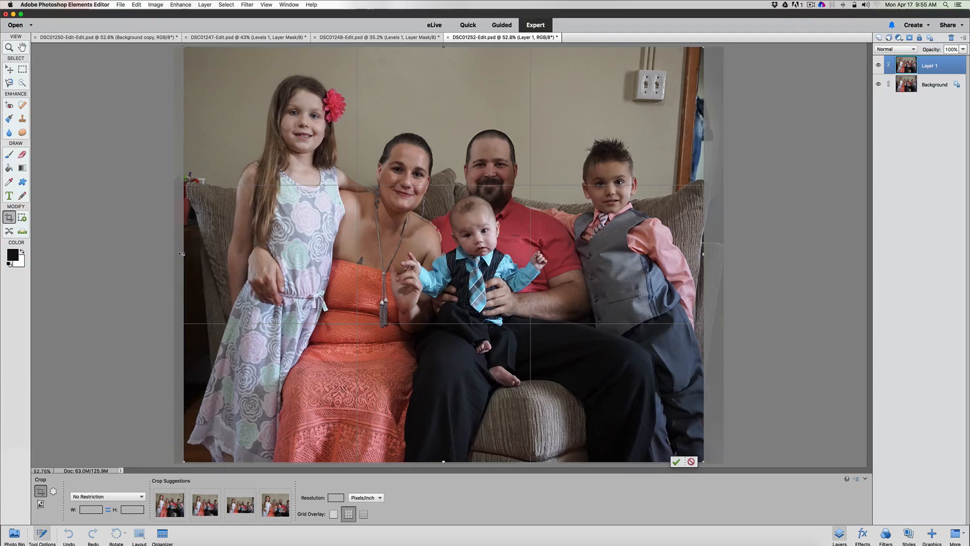
{"action": "left_click_drag", "start_coordinate": [181, 254], "coordinate": [179, 253]}
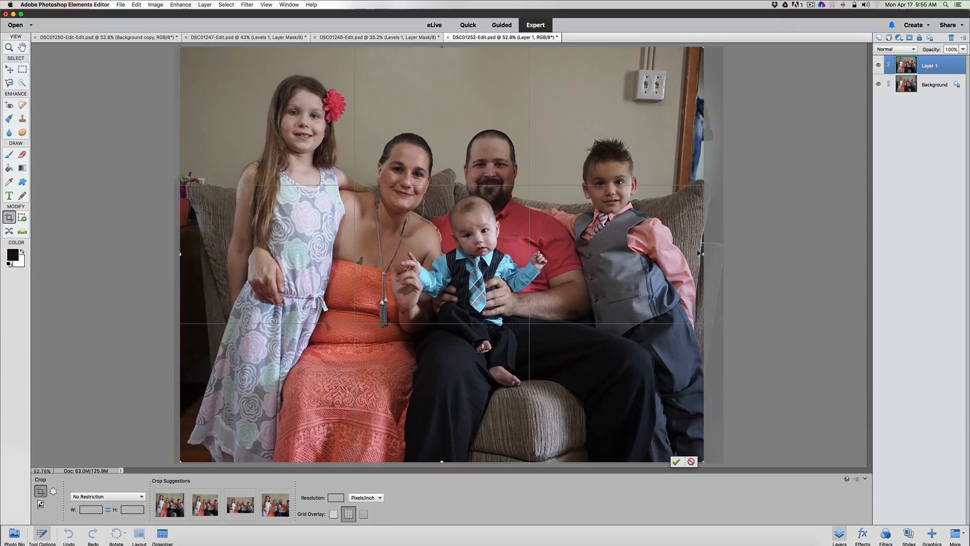
{"action": "left_click_drag", "start_coordinate": [700, 253], "coordinate": [723, 253]}
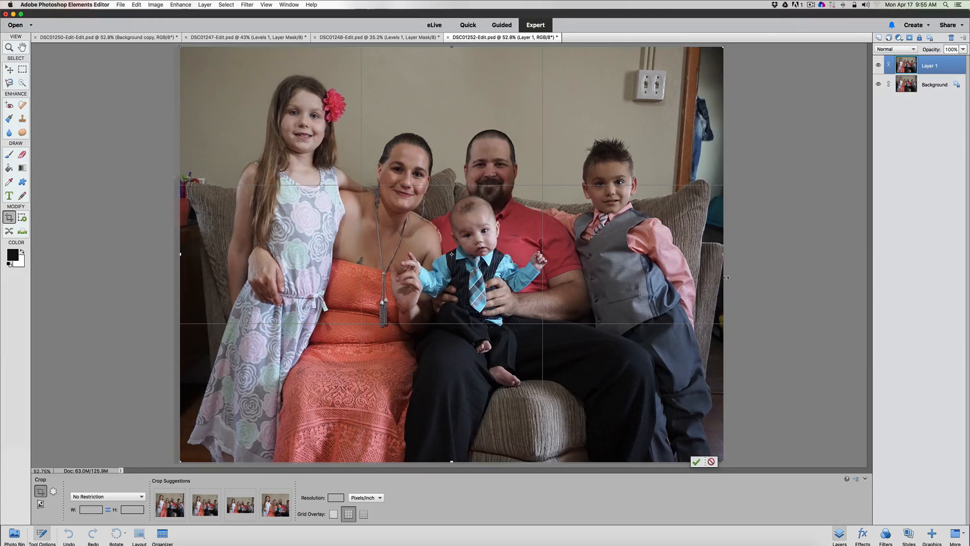
{"action": "left_click", "coordinate": [697, 461]}
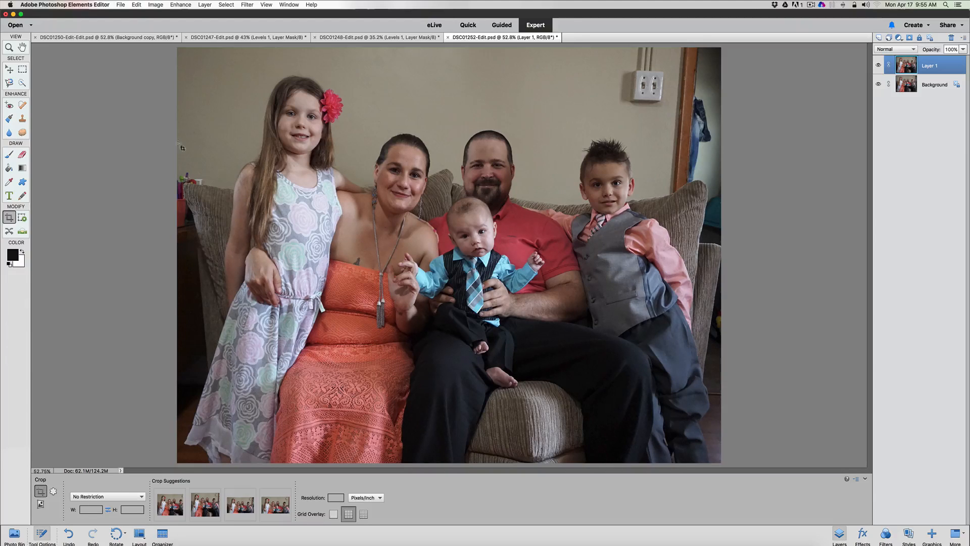
Remove the pens, red cup and small objects behind the couch at the photo's left edge with the Spot Healing Brush at 150 to 175 px
{"action": "key", "text": "z"}
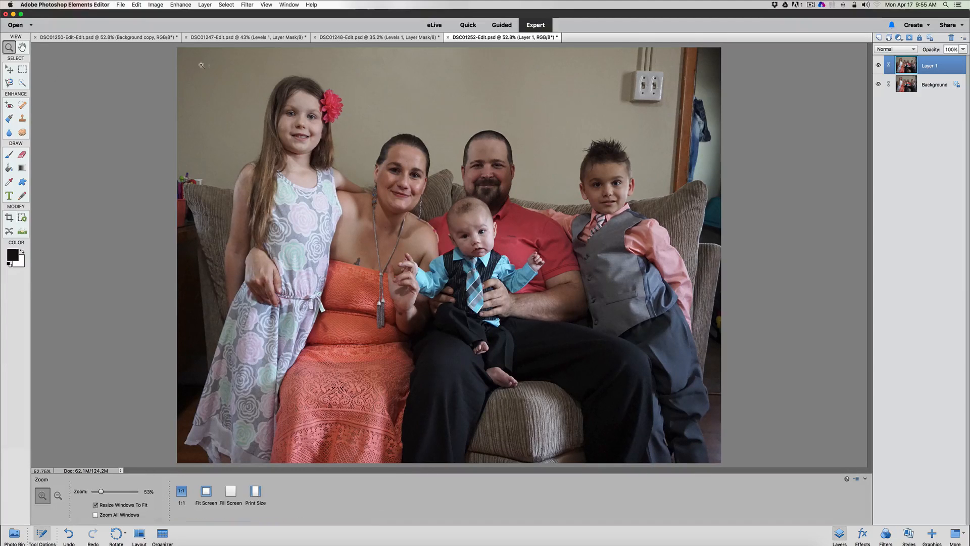
{"action": "left_click_drag", "start_coordinate": [176, 47], "coordinate": [478, 284]}
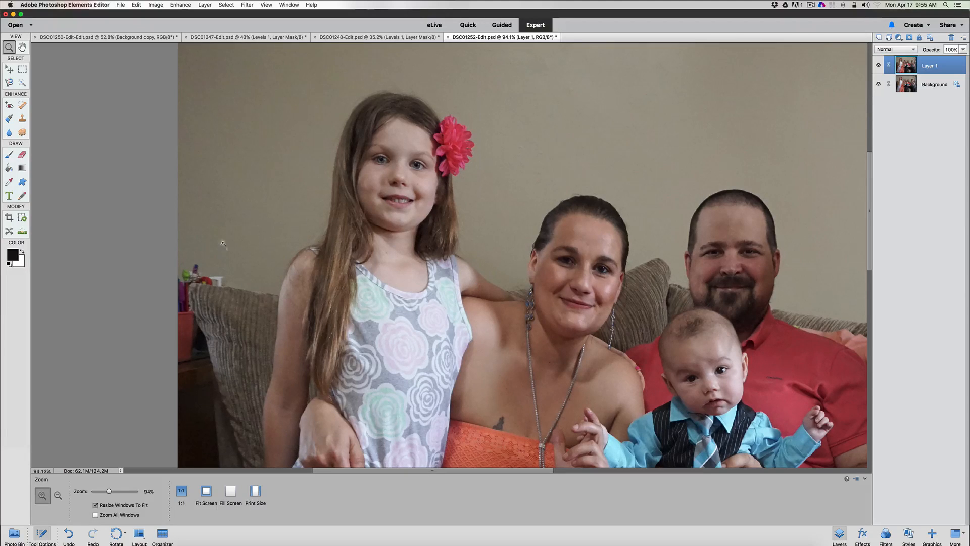
{"action": "left_click", "coordinate": [23, 105]}
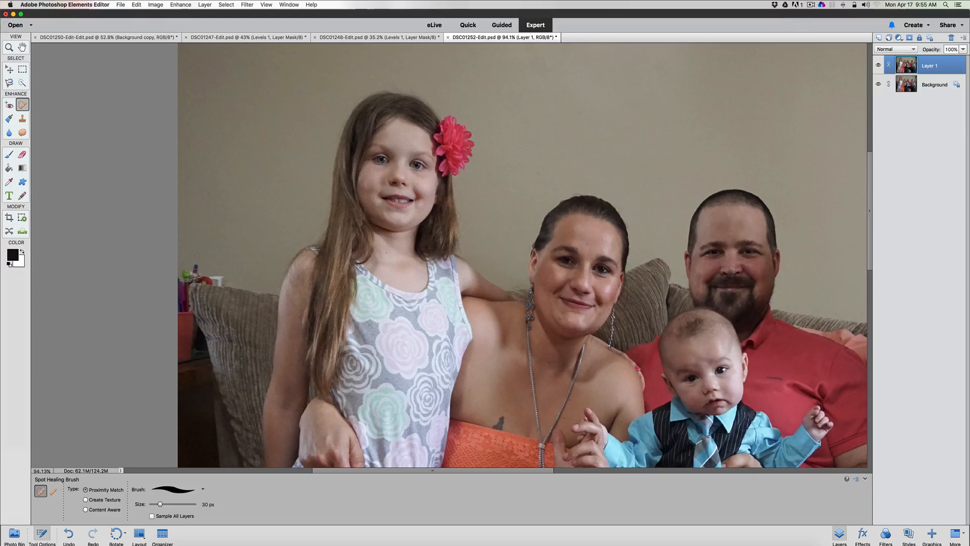
{"action": "key", "text": "bracketright"}
{"action": "key", "text": "bracketright"}
{"action": "key", "text": "bracketright"}
{"action": "key", "text": "bracketright"}
{"action": "key", "text": "bracketright"}
{"action": "left_click_drag", "start_coordinate": [186, 253], "coordinate": [182, 363]}
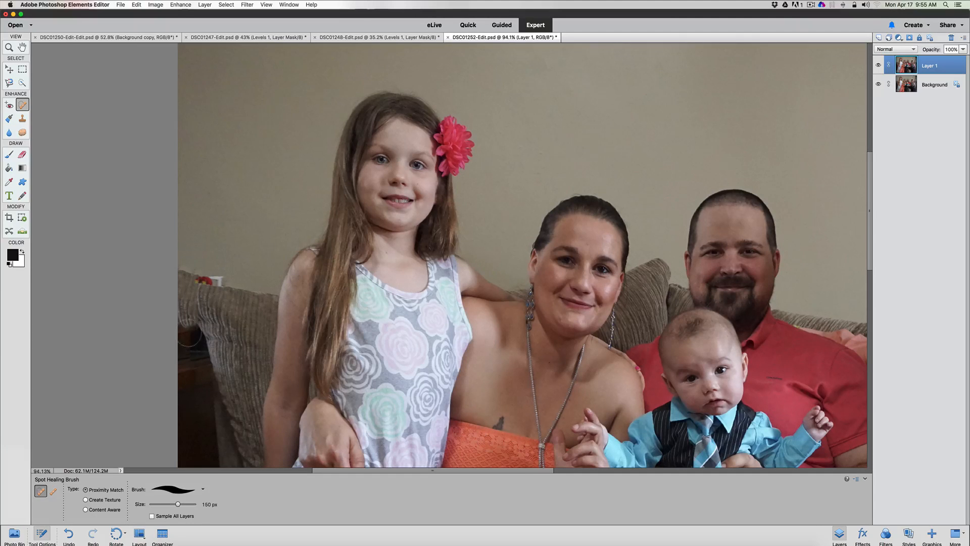
{"action": "left_click_drag", "start_coordinate": [195, 278], "coordinate": [223, 280]}
{"action": "left_click_drag", "start_coordinate": [185, 261], "coordinate": [183, 344]}
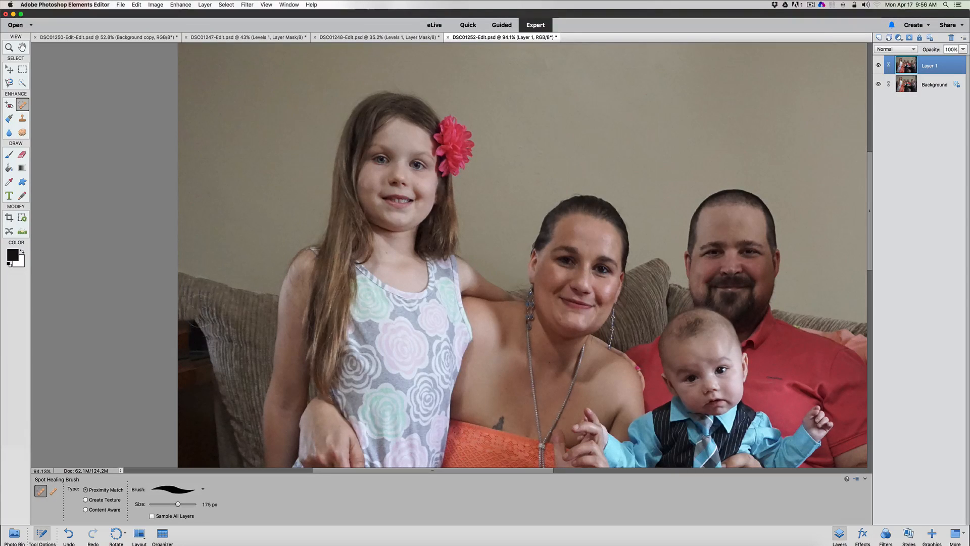
Sample the wall just above the couch at the photo's left edge as foreground color 65645a for the Brush
{"action": "left_click", "coordinate": [8, 47]}
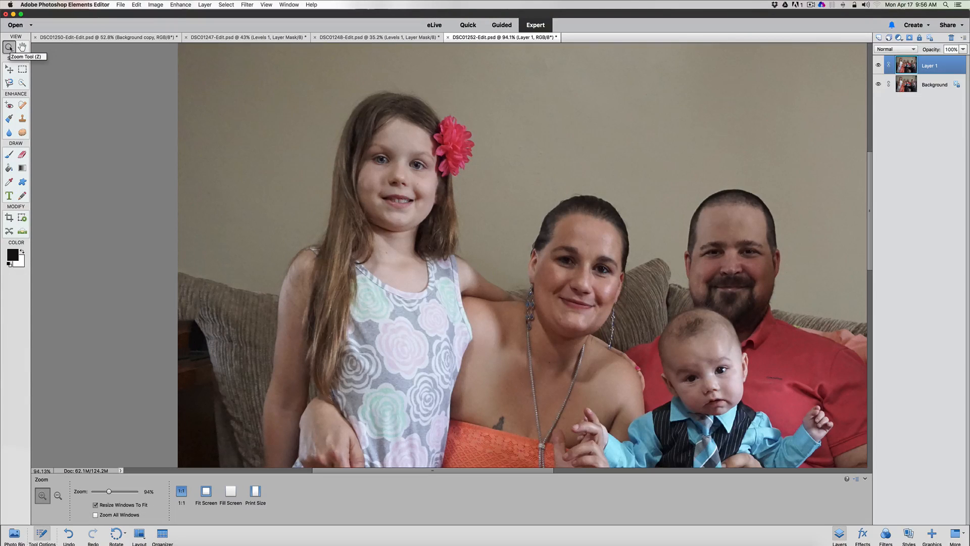
{"action": "left_click", "coordinate": [206, 491]}
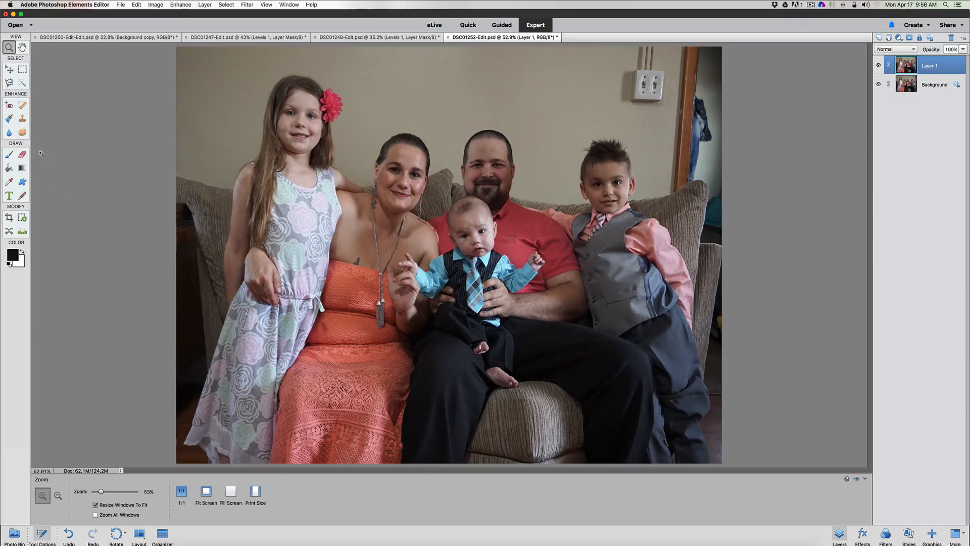
{"action": "left_click", "coordinate": [10, 155]}
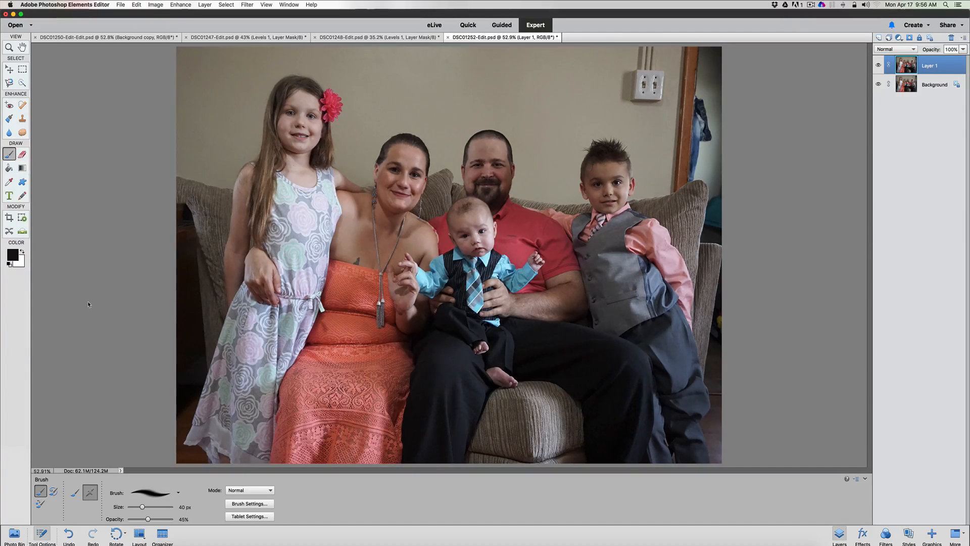
{"action": "left_click", "coordinate": [13, 255]}
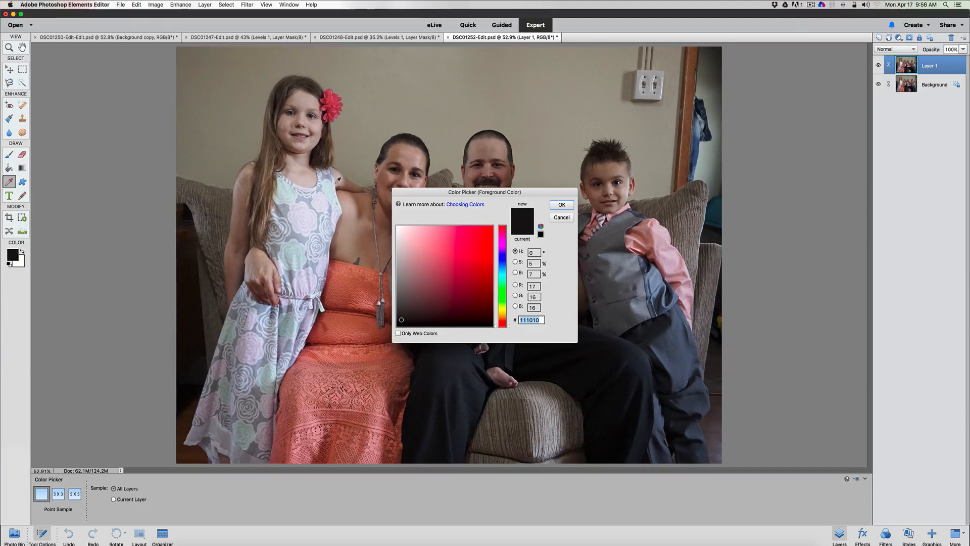
{"action": "left_click_drag", "start_coordinate": [475, 192], "coordinate": [442, 86]}
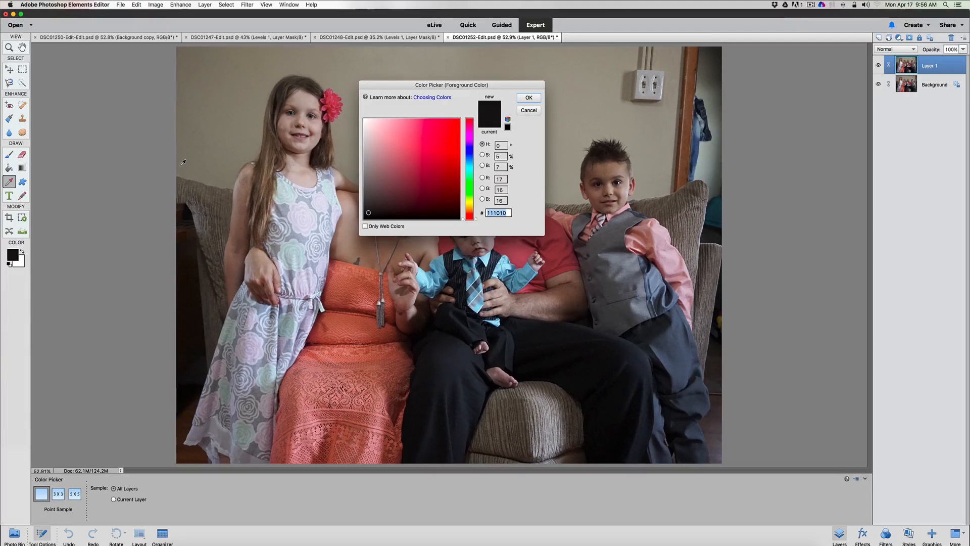
{"action": "left_click", "coordinate": [182, 164]}
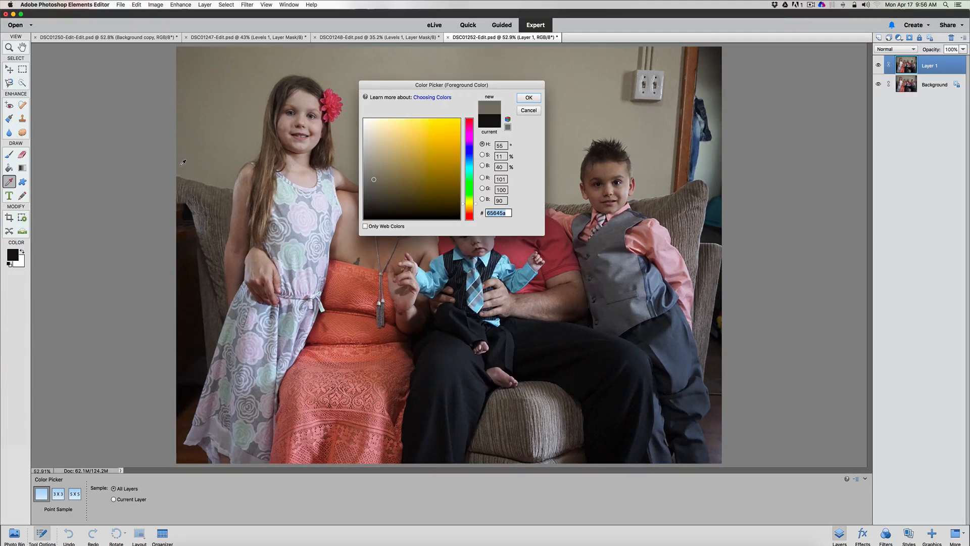
{"action": "left_click", "coordinate": [527, 98]}
{"action": "key", "text": "b"}
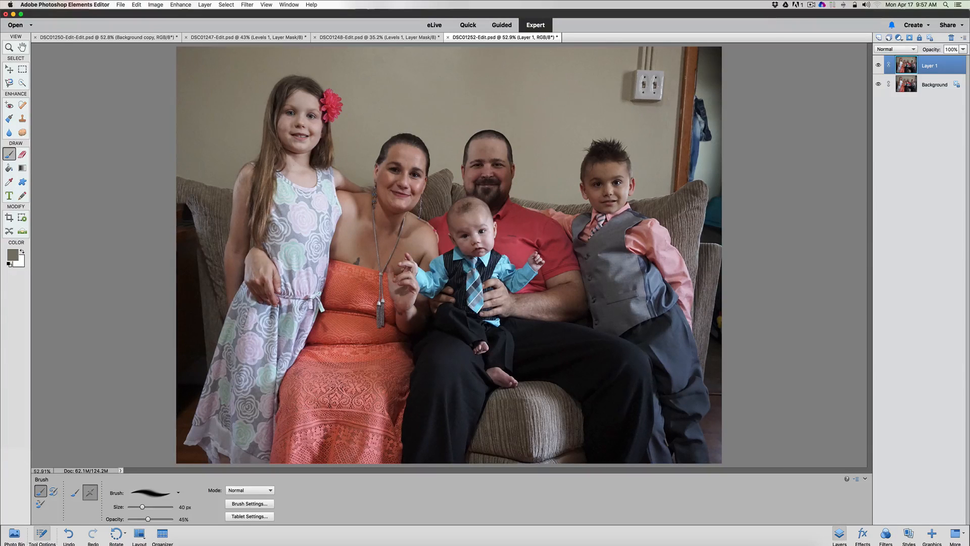
Paint the sampled wall color over the couch corner at the photo's left edge with the Brush at 90 px, adjusting its opacity
{"action": "key", "text": "bracketright"}
{"action": "key", "text": "bracketright"}
{"action": "key", "text": "bracketright"}
{"action": "key", "text": "bracketright"}
{"action": "key", "text": "bracketright"}
{"action": "left_click", "coordinate": [9, 49]}
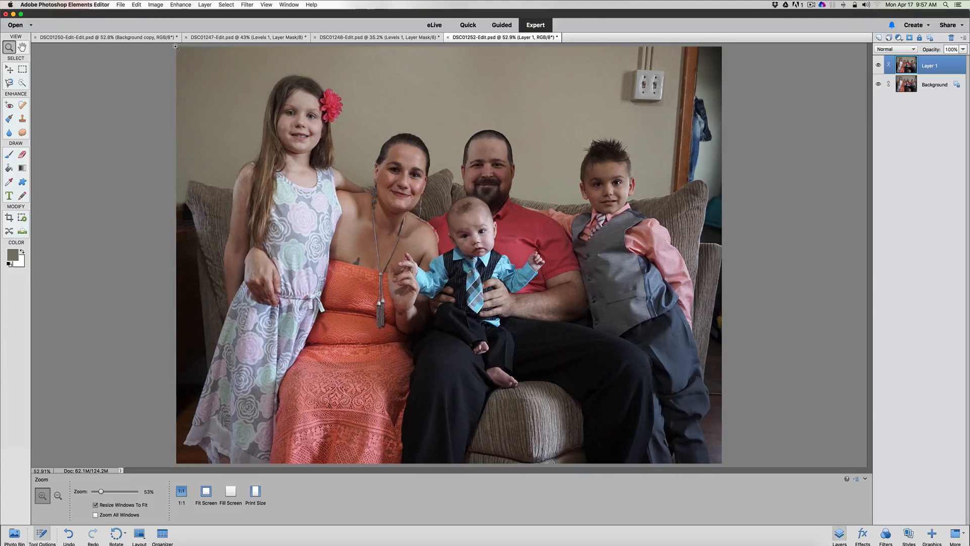
{"action": "left_click_drag", "start_coordinate": [176, 47], "coordinate": [481, 280]}
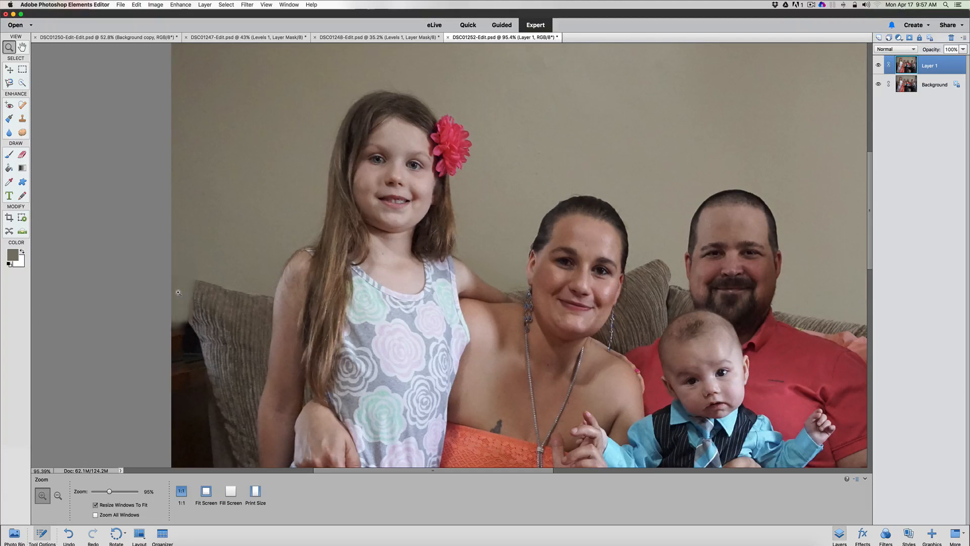
{"action": "left_click", "coordinate": [8, 155]}
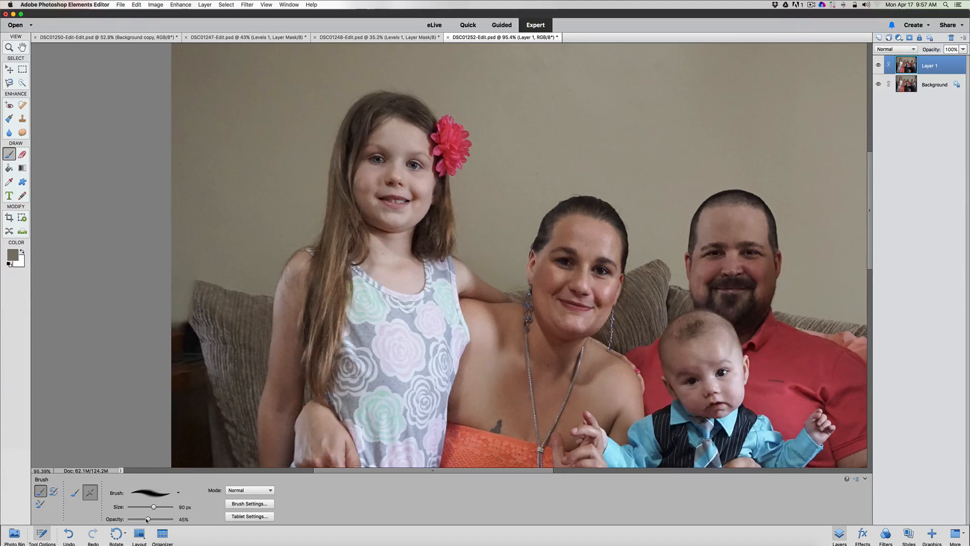
{"action": "left_click_drag", "start_coordinate": [147, 521], "coordinate": [152, 522]}
Remove the light switch and its conduits from the wall with the Spot Healing Brush at 600 px, touching up the spot at 250 px
{"action": "left_click", "coordinate": [9, 70]}
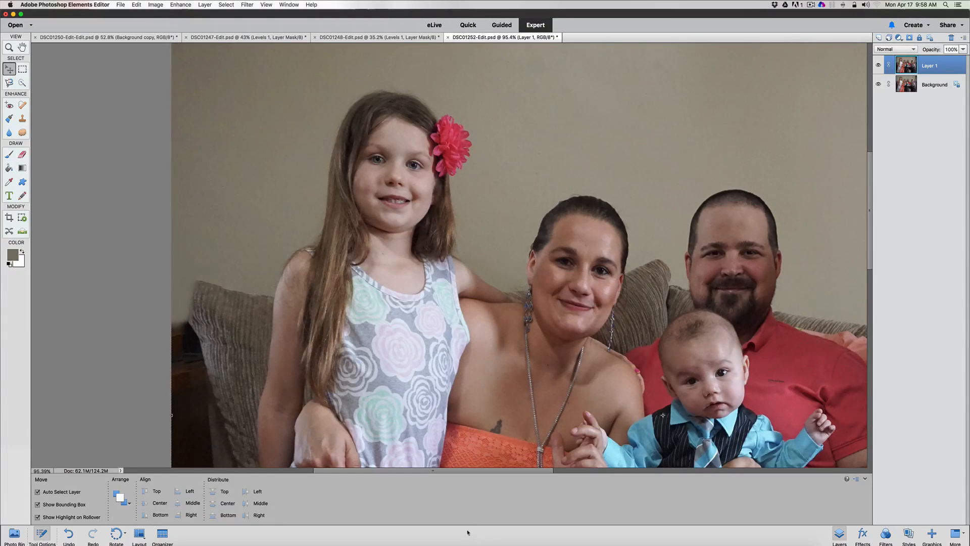
{"action": "left_click_drag", "start_coordinate": [460, 473], "coordinate": [597, 482]}
{"action": "key", "text": "j"}
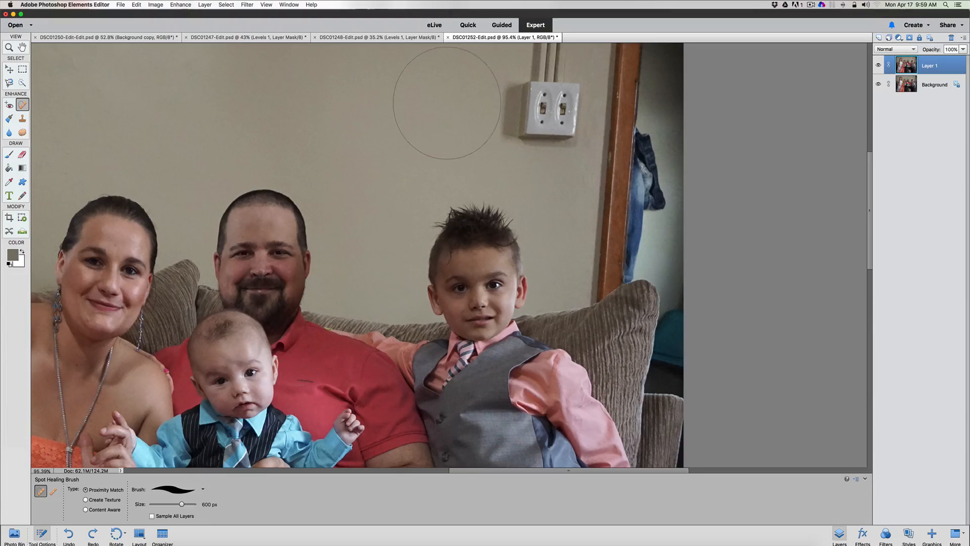
{"action": "key", "text": "bracketleft"}
{"action": "left_click_drag", "start_coordinate": [454, 103], "coordinate": [554, 97]}
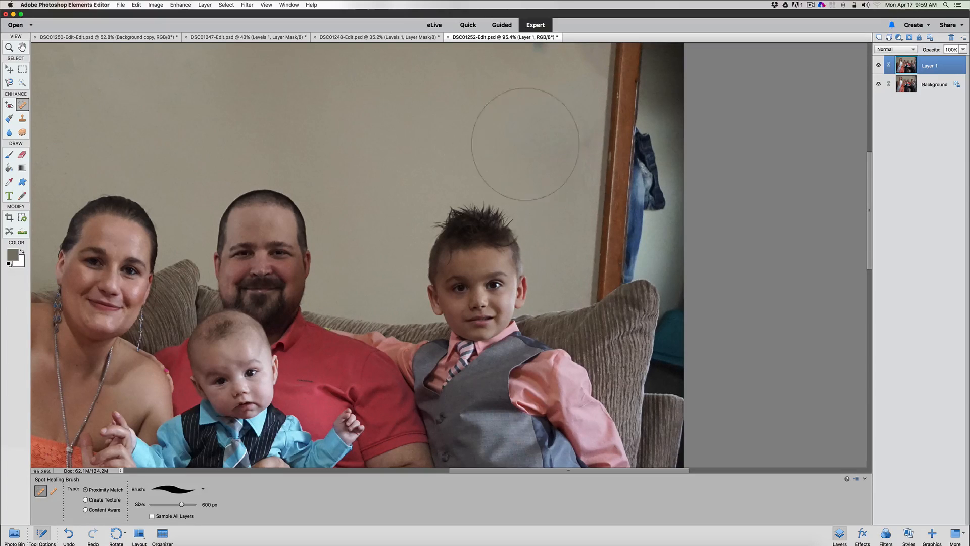
{"action": "key", "text": "bracketleft"}
{"action": "key", "text": "bracketleft"}
{"action": "key", "text": "bracketleft"}
{"action": "key", "text": "bracketleft"}
{"action": "left_click", "coordinate": [536, 63]}
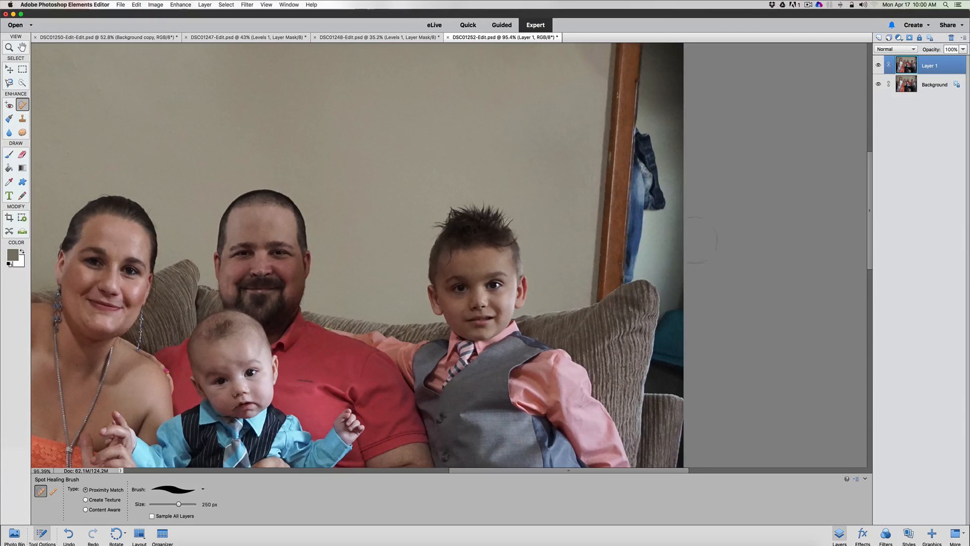
Set the Spot Healing Brush to 125 px and inspect the lower half of the photo from right to left for remaining distractions
{"action": "key", "text": "bracketleft"}
{"action": "key", "text": "bracketleft"}
{"action": "key", "text": "bracketleft"}
{"action": "key", "text": "bracketleft"}
{"action": "left_click_drag", "start_coordinate": [871, 215], "coordinate": [870, 335]}
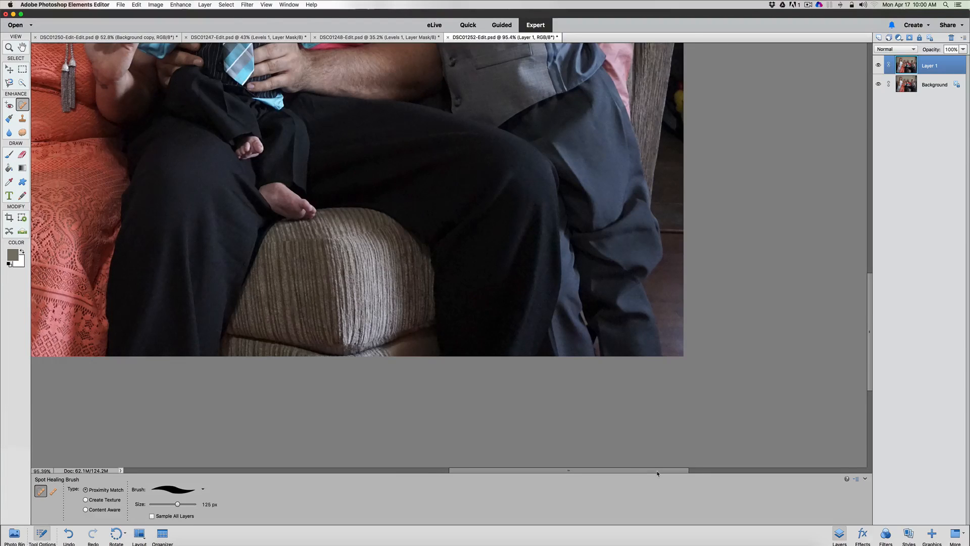
{"action": "left_click_drag", "start_coordinate": [647, 472], "coordinate": [530, 472]}
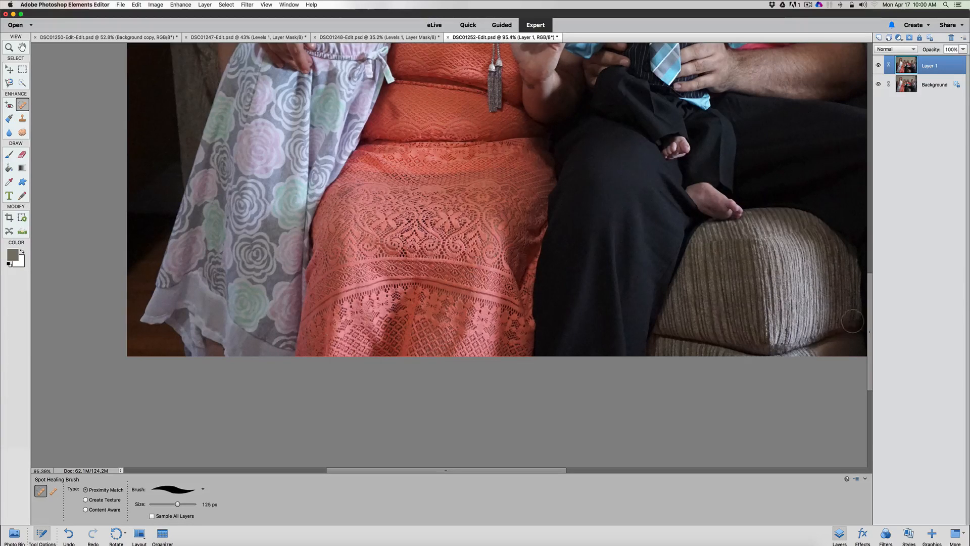
{"action": "left_click_drag", "start_coordinate": [869, 331], "coordinate": [870, 224]}
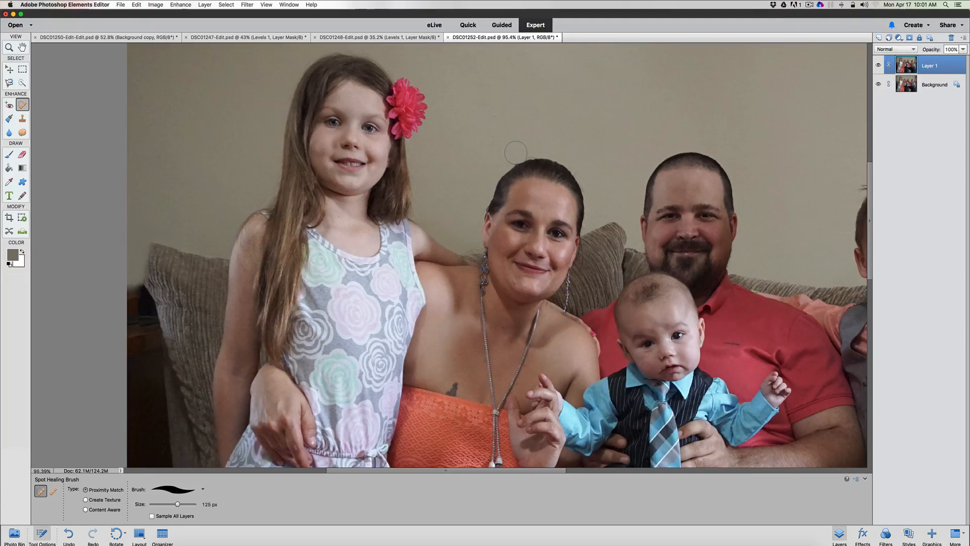
Heal the stray hairs around the woman's head and the area along her cheek with a much smaller Spot Healing Brush
{"action": "key", "text": "bracketleft"}
{"action": "key", "text": "bracketleft"}
{"action": "key", "text": "bracketleft"}
{"action": "key", "text": "bracketleft"}
{"action": "key", "text": "bracketleft"}
{"action": "key", "text": "bracketleft"}
{"action": "key", "text": "bracketleft"}
{"action": "key", "text": "bracketleft"}
{"action": "key", "text": "bracketleft"}
{"action": "left_click", "coordinate": [530, 158]}
{"action": "left_click", "coordinate": [577, 172]}
{"action": "left_click", "coordinate": [585, 188]}
{"action": "left_click", "coordinate": [581, 186]}
{"action": "left_click_drag", "start_coordinate": [581, 248], "coordinate": [577, 280]}
Add a Levels adjustment layer above Layer 1 and brighten the photo by setting the white input level to 205
{"action": "left_click", "coordinate": [9, 47]}
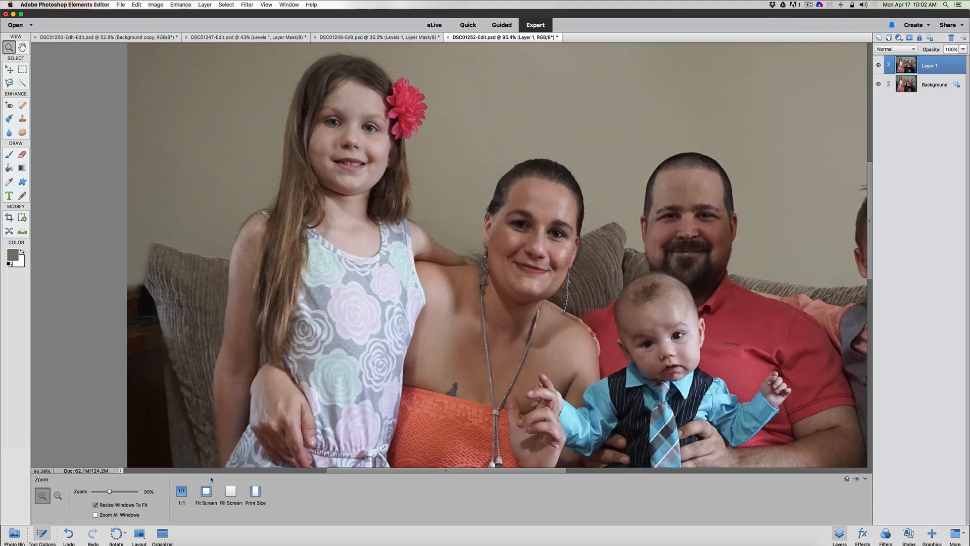
{"action": "left_click", "coordinate": [207, 492]}
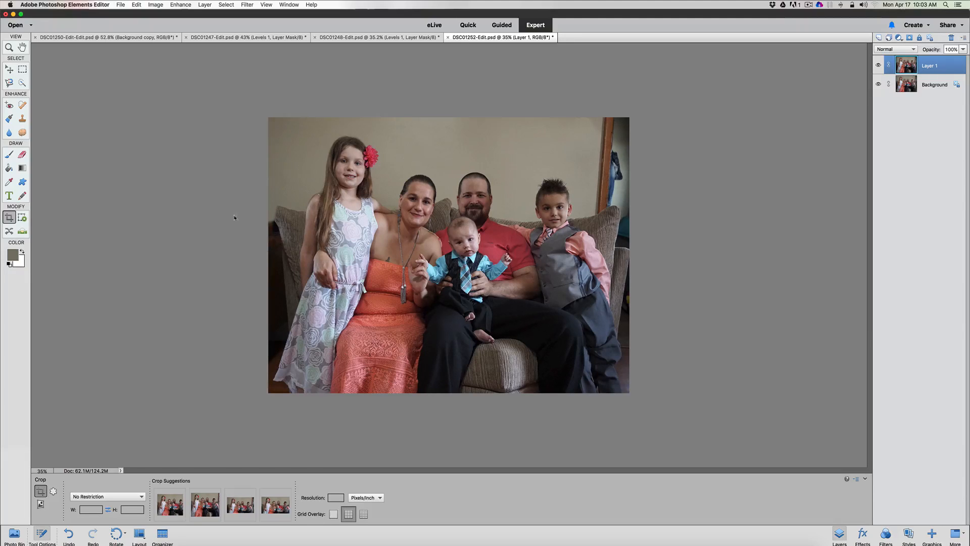
{"action": "left_click", "coordinate": [898, 38]}
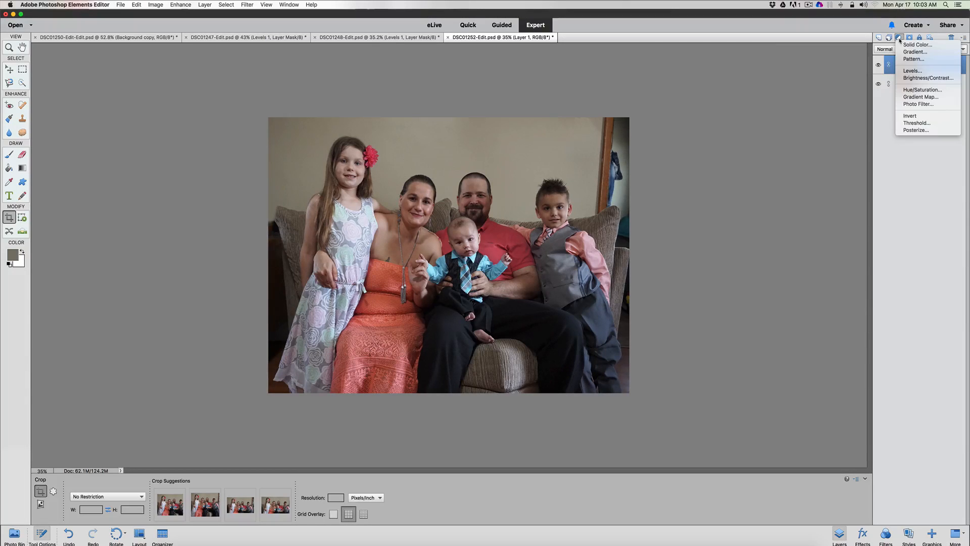
{"action": "left_click", "coordinate": [909, 70]}
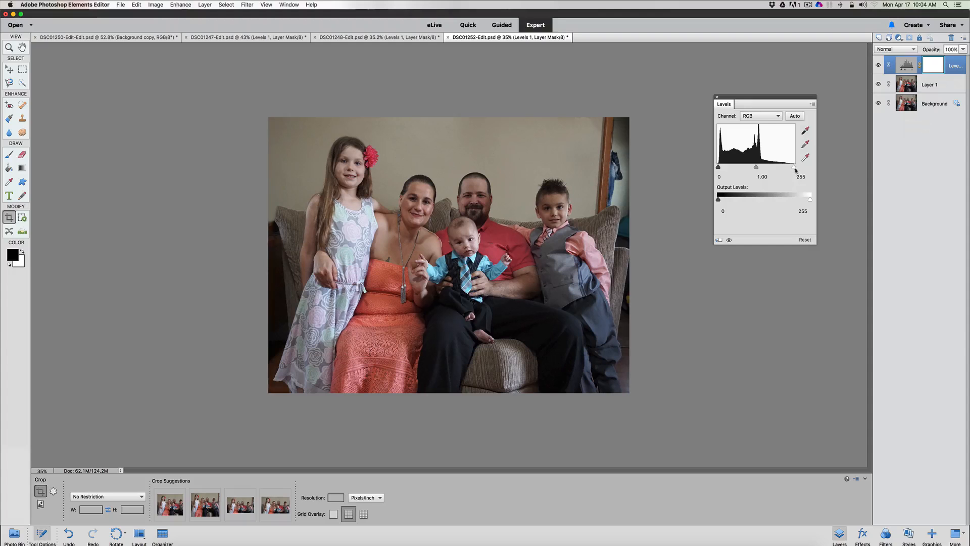
{"action": "left_click_drag", "start_coordinate": [793, 169], "coordinate": [778, 169]}
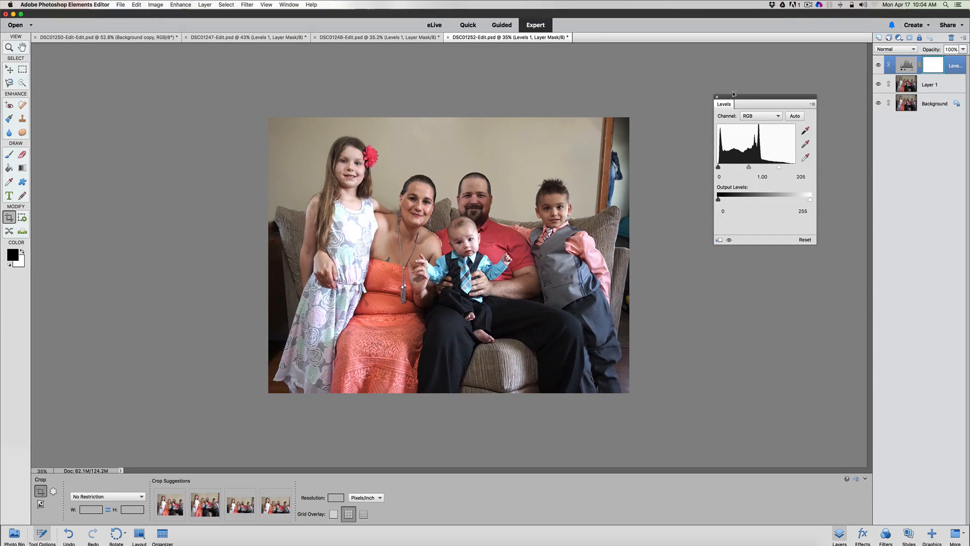
{"action": "left_click", "coordinate": [717, 97]}
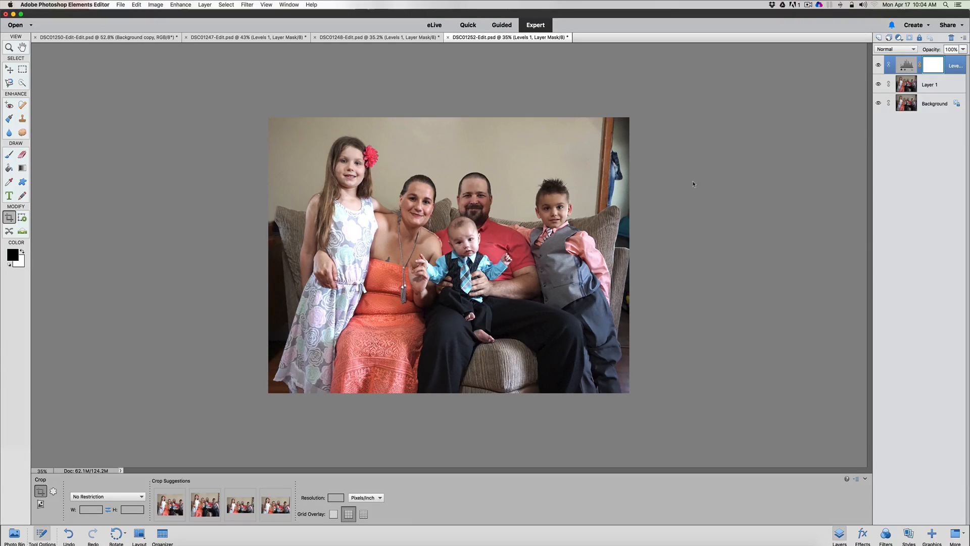
{"action": "left_click", "coordinate": [9, 47]}
{"action": "left_click", "coordinate": [206, 491]}
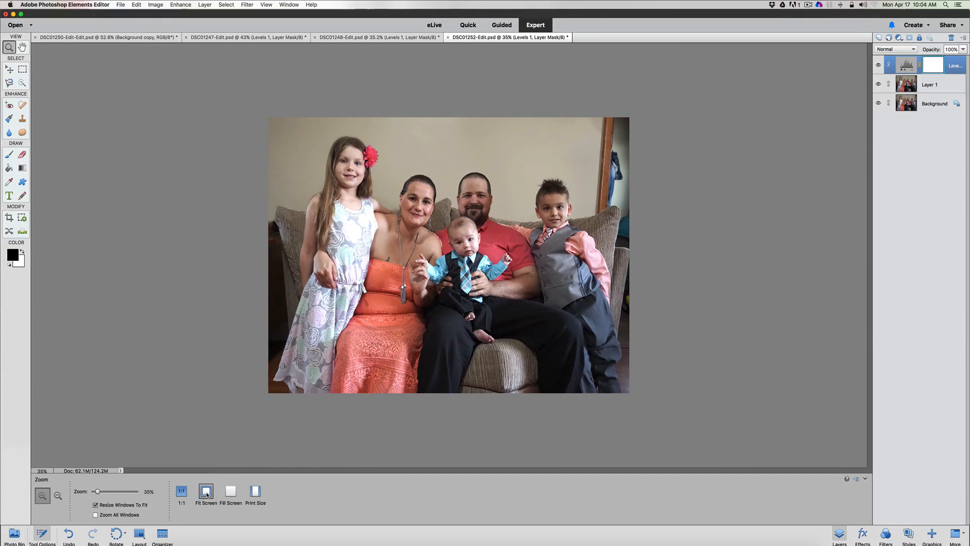